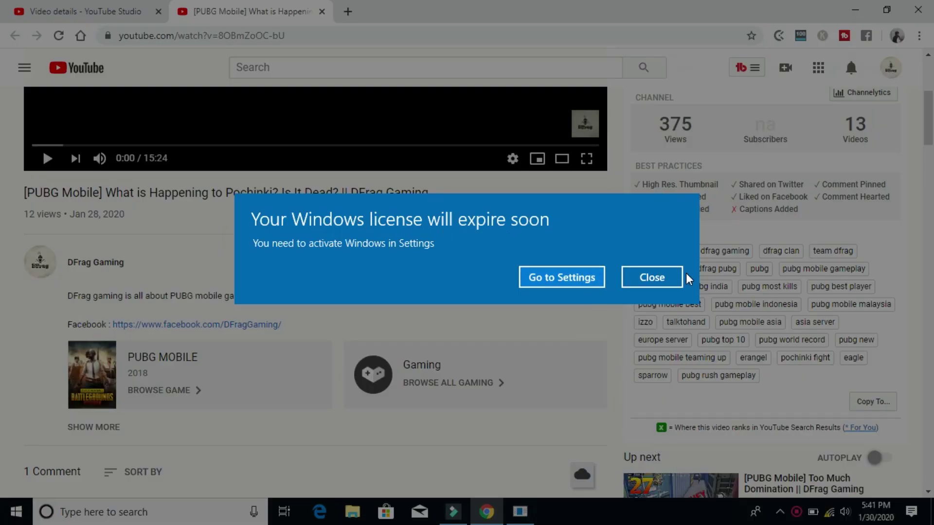
Close the 'Windows license will expire soon' notice and minimize Chrome to show the desktop
left_click(652, 277)
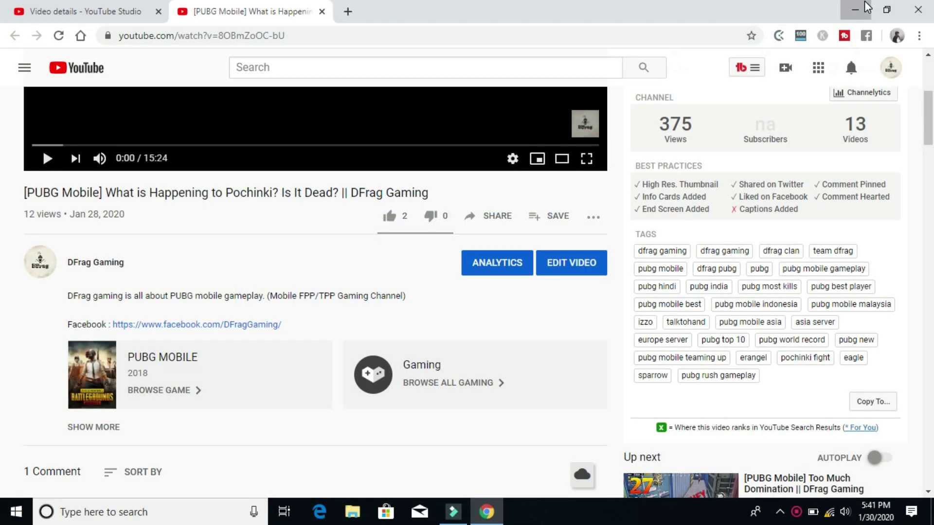
left_click(855, 10)
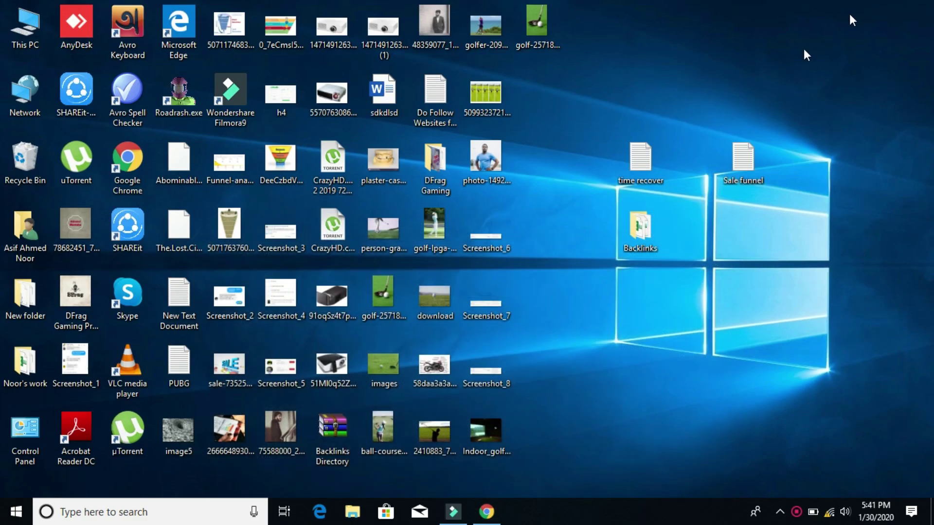
Refresh the desktop icons, then bring up the taskbar's context menu
right_click(810, 142)
left_click(824, 182)
right_click(591, 523)
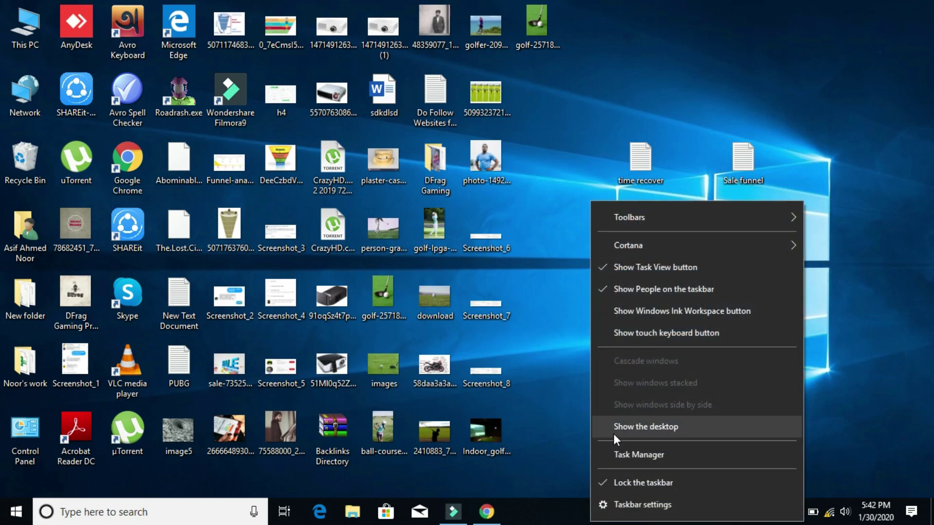
Launch Task Manager from the taskbar menu and bring its window forward
left_click(634, 454)
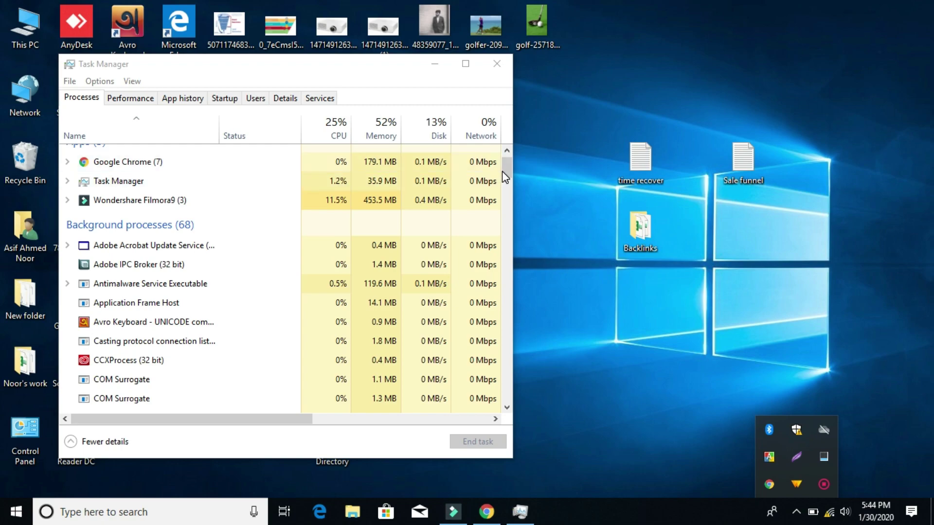
left_click(502, 172)
left_click_drag(503, 172, 508, 189)
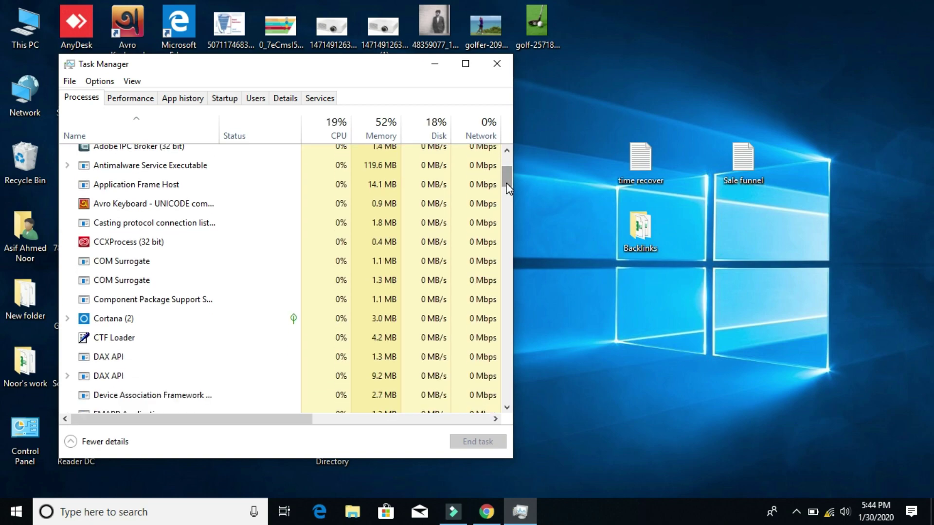
Step down the Processes list into Windows processes to reach Windows Explorer
key("Down")
key("Down")
key("Down")
key("Down")
key("Down")
key("Down")
key("Down")
key("Down")
key("Down")
key("Down")
key("Down")
key("Down")
key("Down")
key("Down")
key("Down")
key("Down")
key("Down")
key("Down")
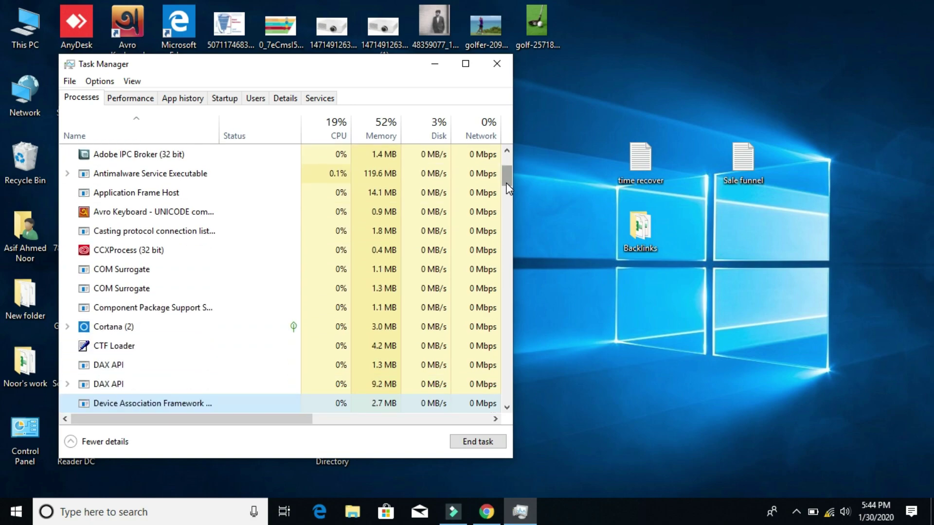
key("Down")
key("Down")
key("Down")
key("Down")
key("Down")
key("Down")
key("Down")
key("Down")
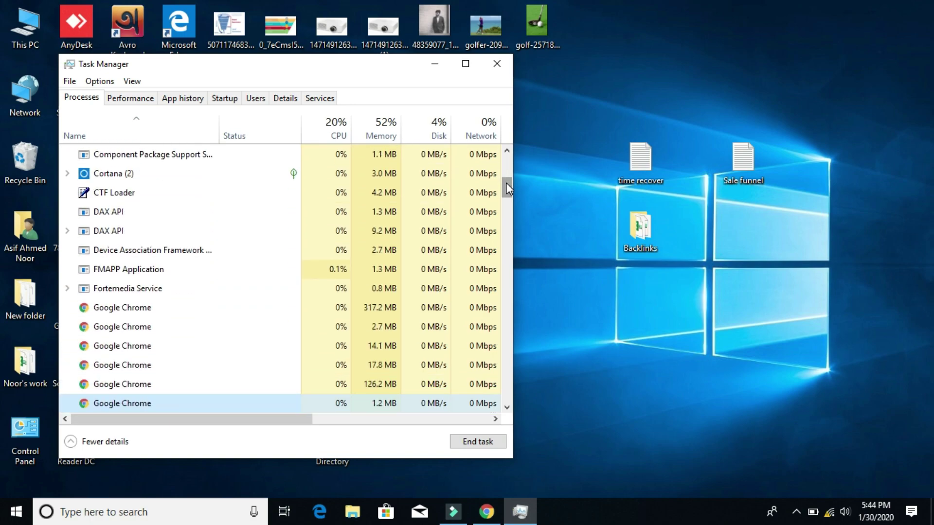
key("Down")
key("Down")
key("Down")
key("Down")
key("Down")
key("Down")
key("Down")
key("Down")
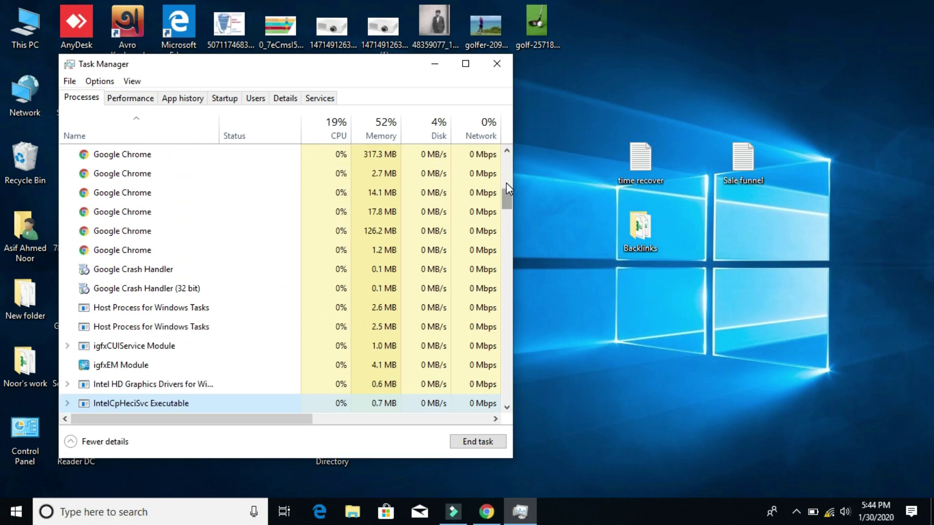
key("Down")
key("Down")
key("Down")
key("Down")
key("Down")
key("Down")
key("Down")
key("Down")
key("Down")
key("Down")
key("Down")
key("Down")
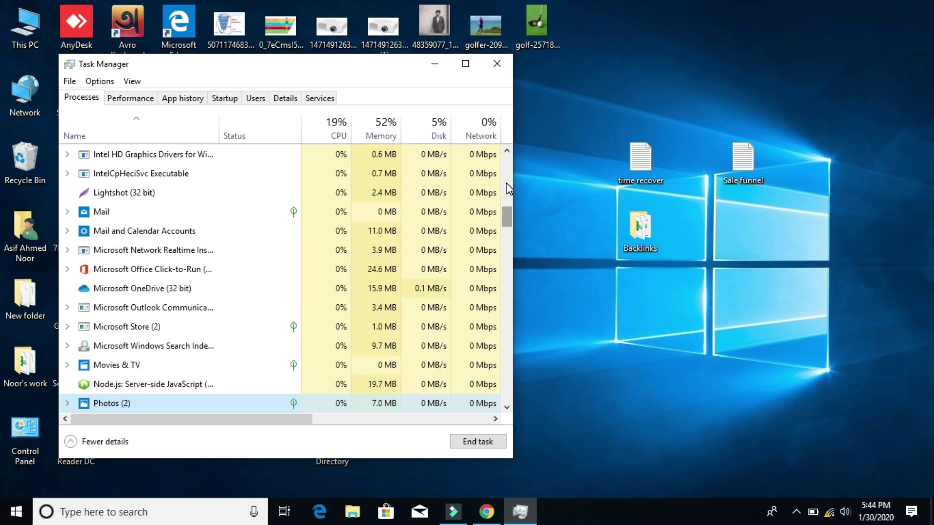
key("Down")
key("Down")
key("Down")
key("Down")
key("Down")
key("Down")
key("Down")
key("Down")
key("Down")
key("Down")
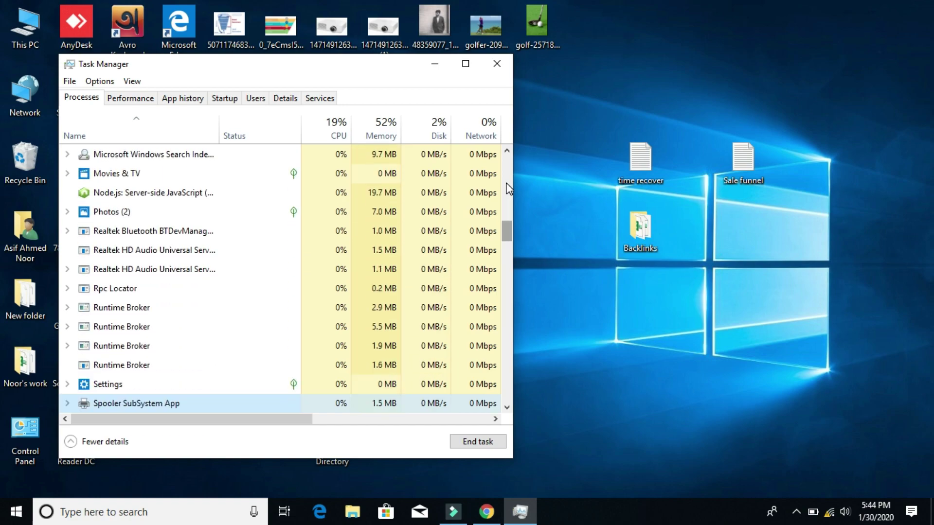
key("Down")
key("Down")
key("Down")
key("Down")
key("Down")
key("Down")
key("Down")
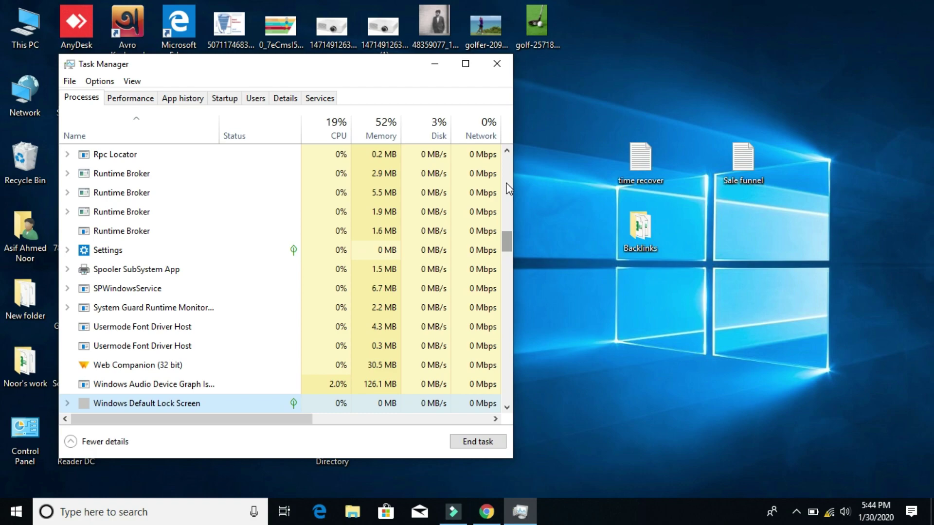
key("Down")
key("Down")
key("Down")
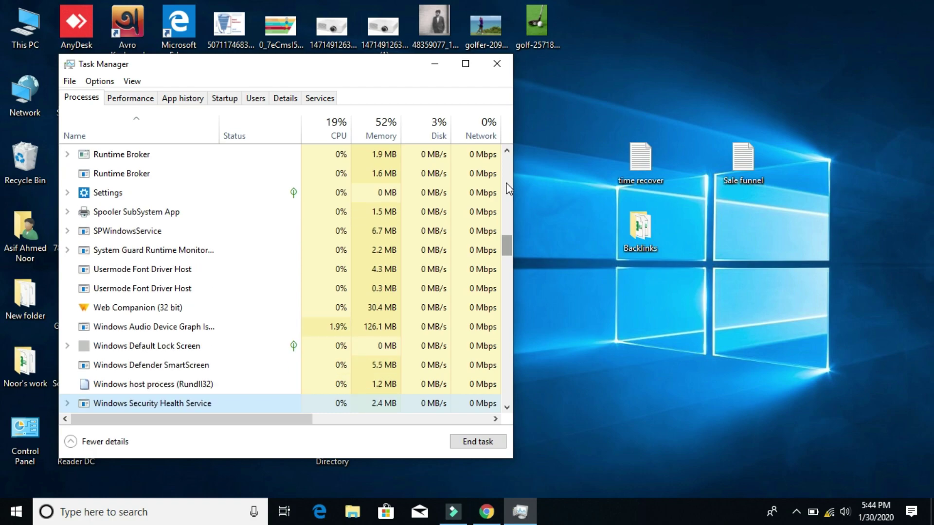
key("Down")
key("Down")
key("Down")
key("Down")
key("Down")
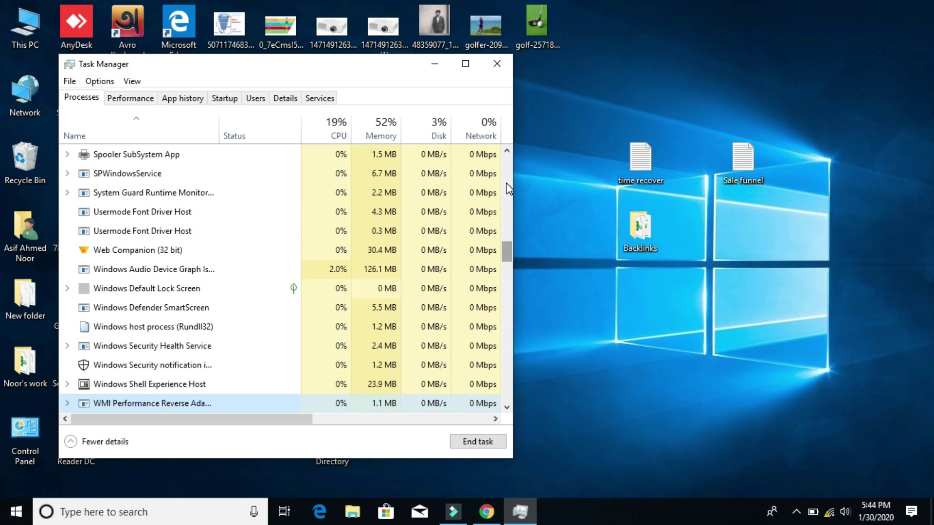
key("Down")
key("Down")
key("Down")
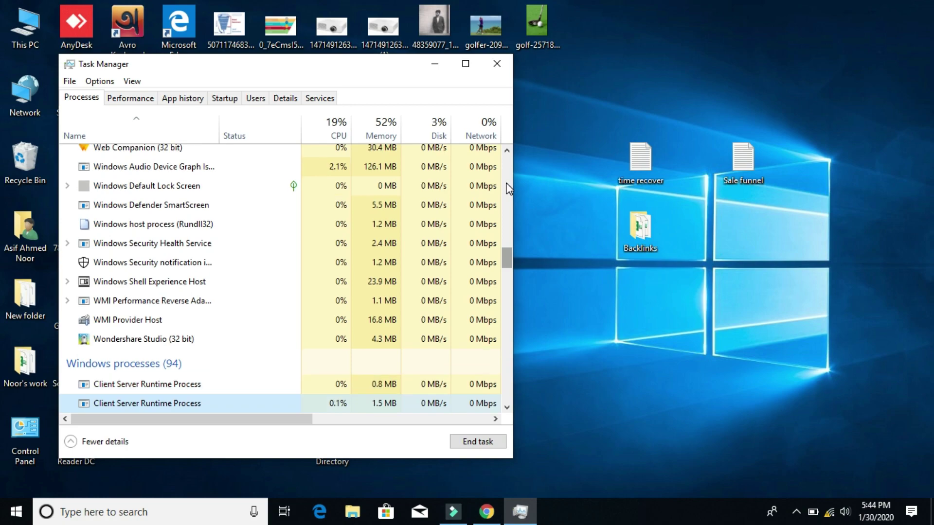
key("Down")
key("Down")
key("Down")
key("Down")
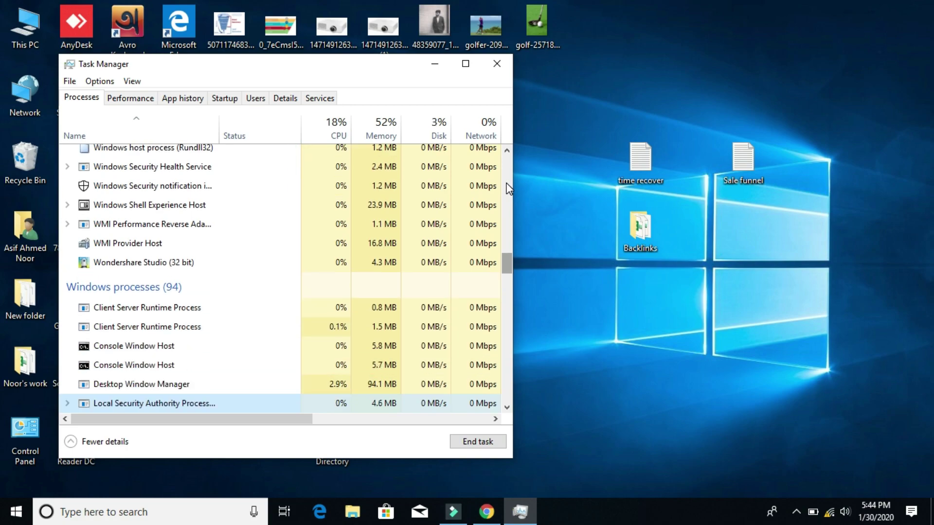
key("Down")
key("Down")
key("Down")
key("Down")
key("Down")
key("Down")
key("Down")
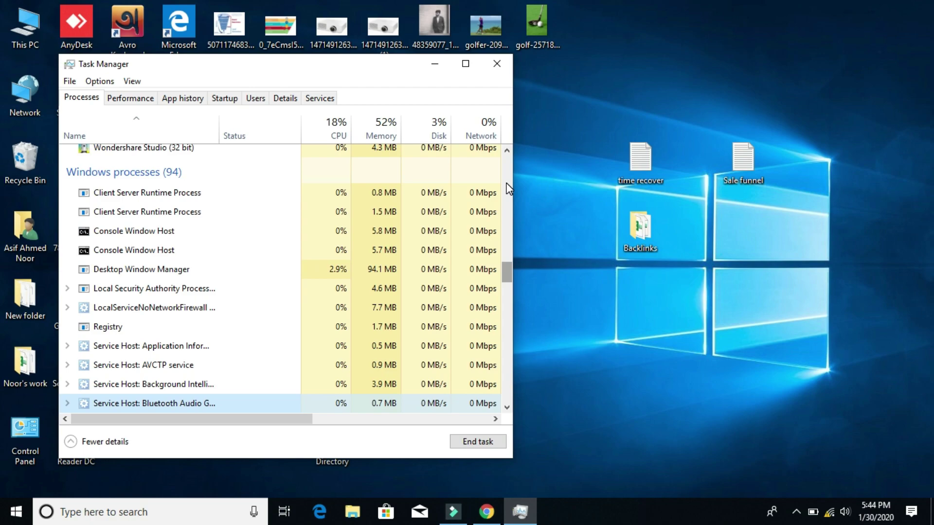
key("Down")
key("Down")
key("Down")
key("Down")
key("Down")
key("Down")
key("Down")
key("Down")
key("Down")
key("Down")
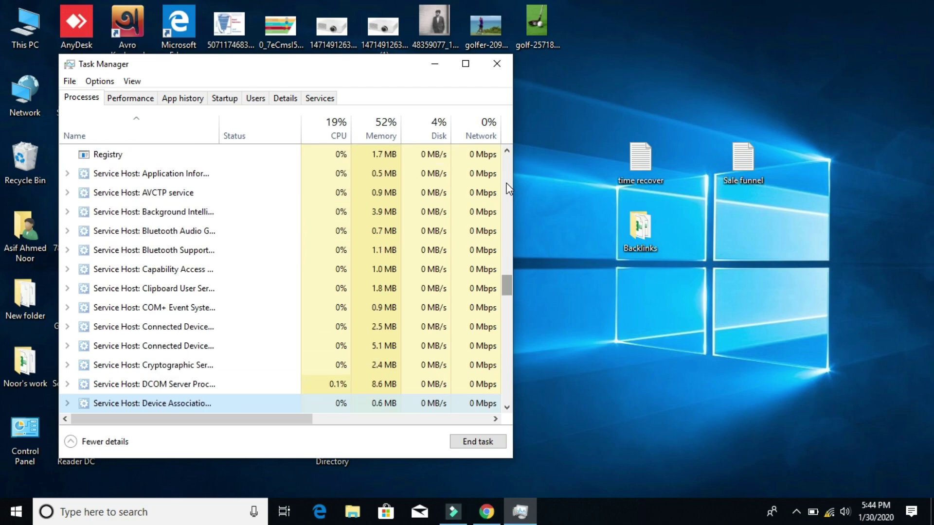
key("Down")
key("Down")
key("Down")
key("Down")
key("Down")
key("Down")
key("Down")
key("Down")
key("Down")
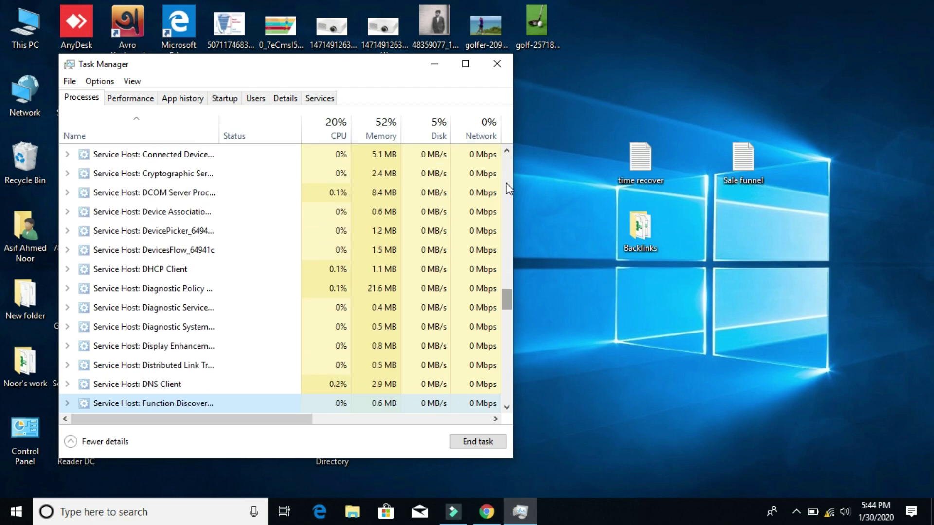
key("Down")
key("Down")
key("Down")
key("Down")
key("Down")
key("Down")
key("Down")
key("Down")
key("Down")
key("Down")
key("Down")
key("Down")
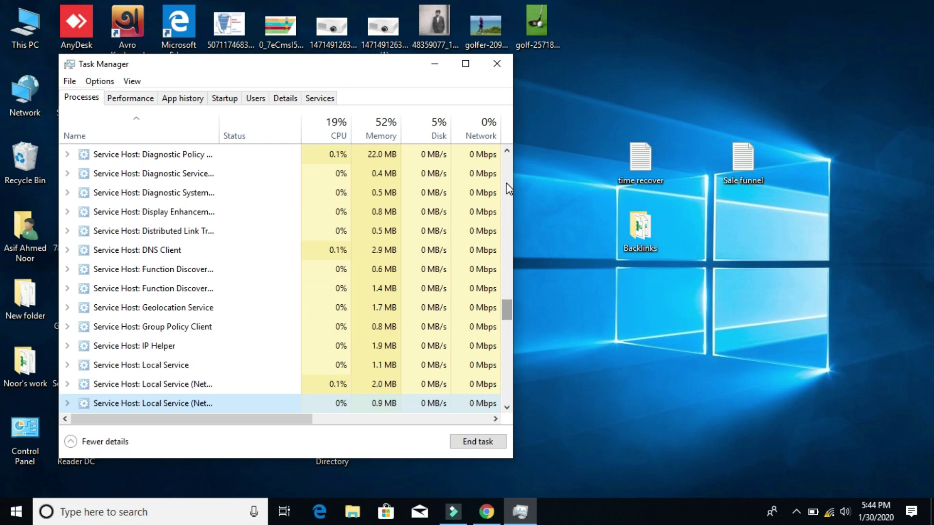
key("Down")
key("Down")
key("Down")
key("Down")
key("Down")
key("Down")
key("Down")
key("Down")
key("Down")
key("Down")
key("Down")
key("Down")
key("Down")
key("Down")
key("Down")
key("Down")
key("Down")
key("Down")
key("Down")
key("Down")
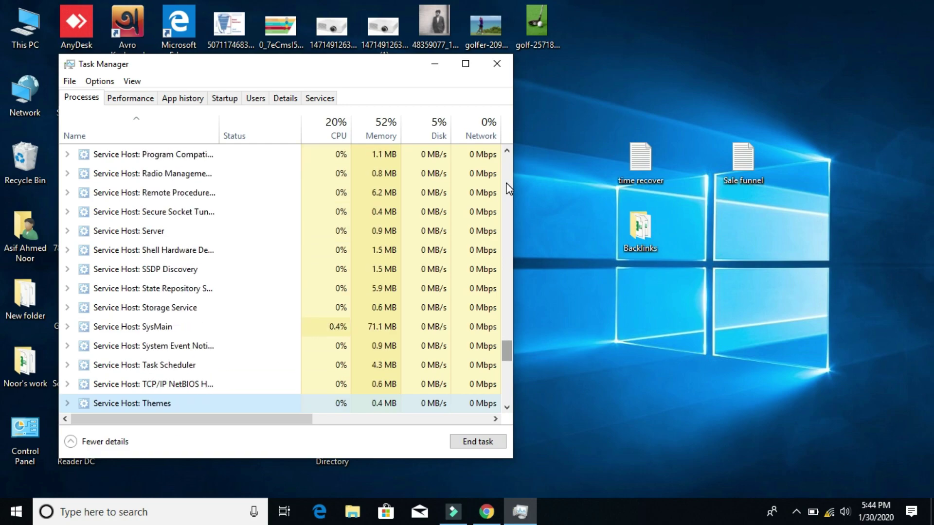
key("Down")
key("Down")
key("Down")
key("Down")
key("Down")
key("Down")
key("Down")
key("Down")
key("Down")
key("Down")
key("Down")
key("Down")
key("Down")
key("Down")
key("Up")
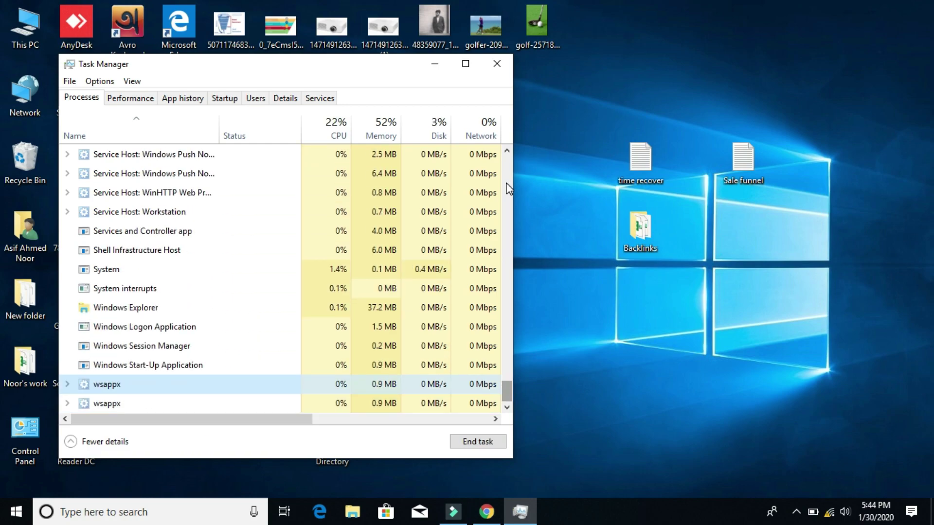
Select Windows Explorer and end its task from the right-click menu
left_click(383, 314)
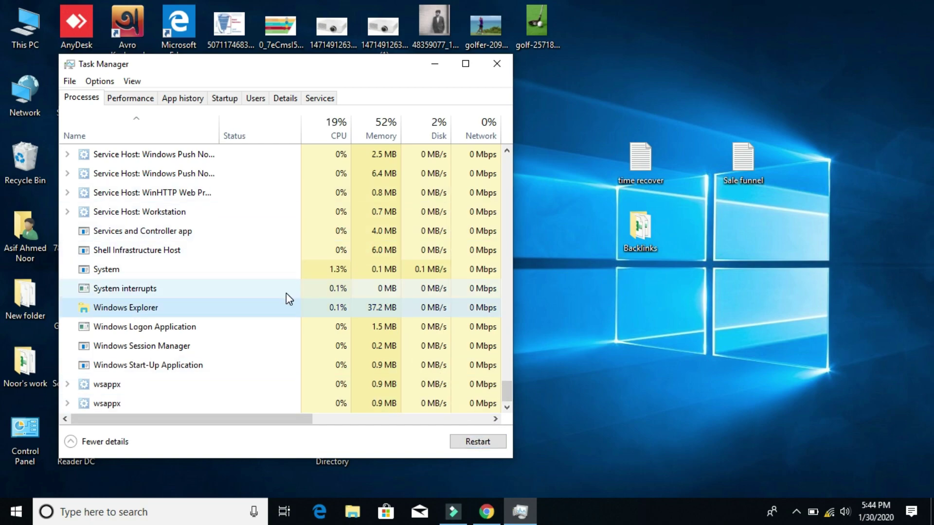
right_click(268, 309)
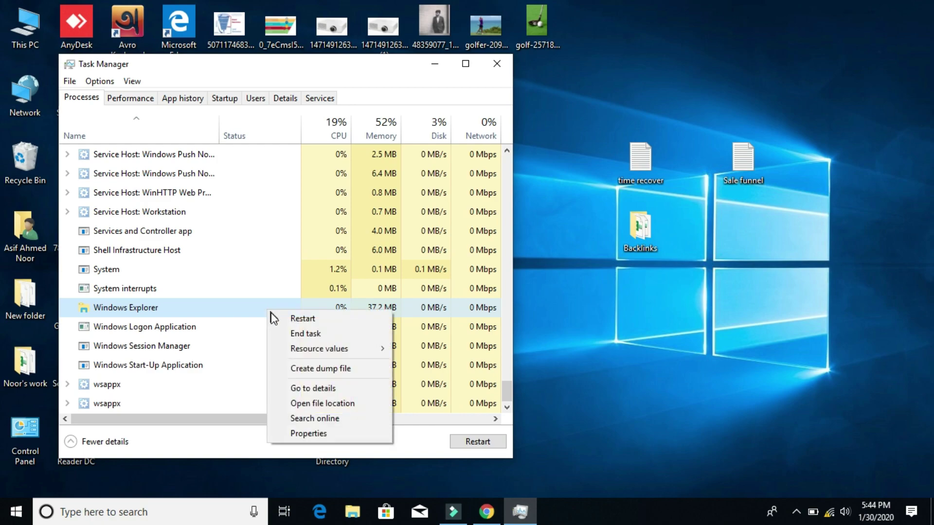
left_click(281, 329)
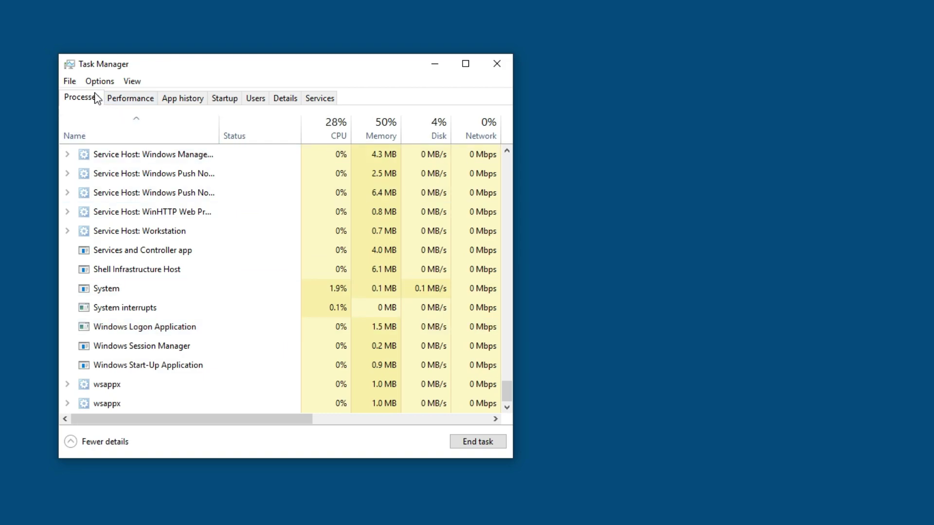
Run explorer.exe as a new task from Task Manager's File menu
left_click(74, 83)
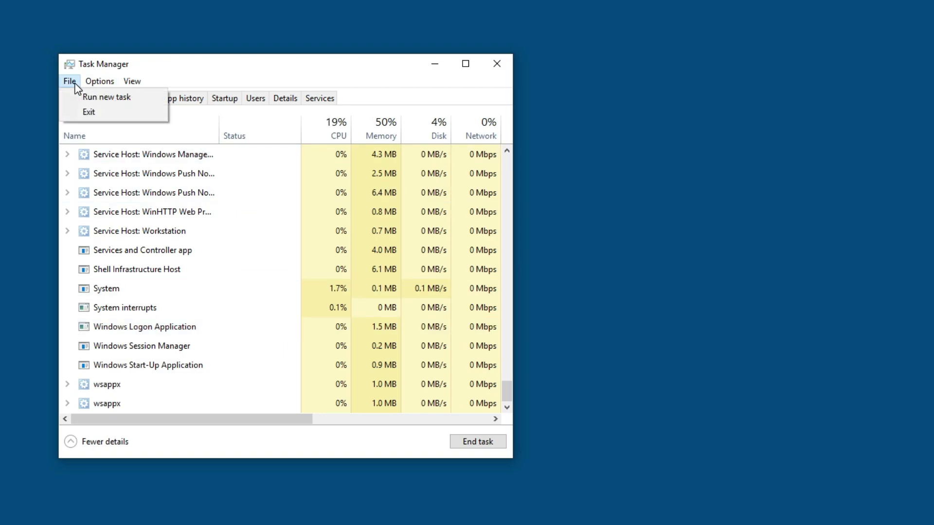
left_click(83, 95)
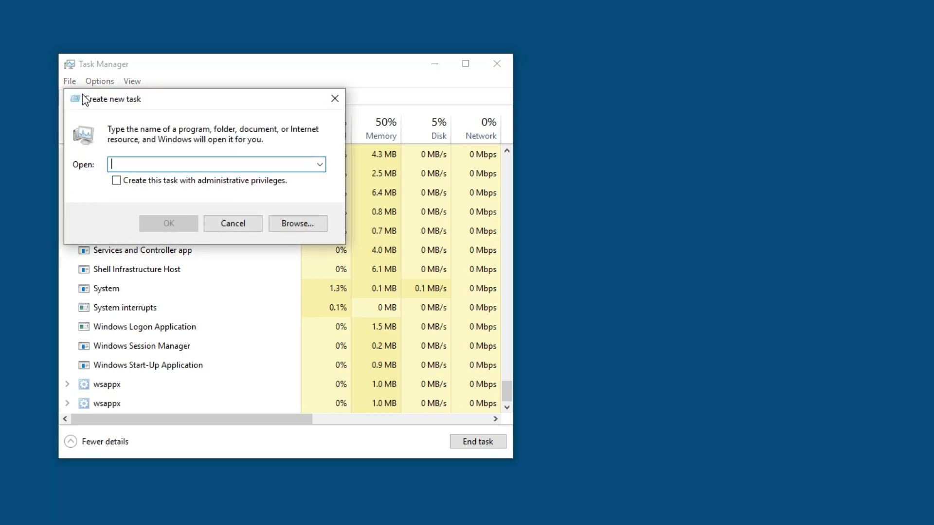
type("expl")
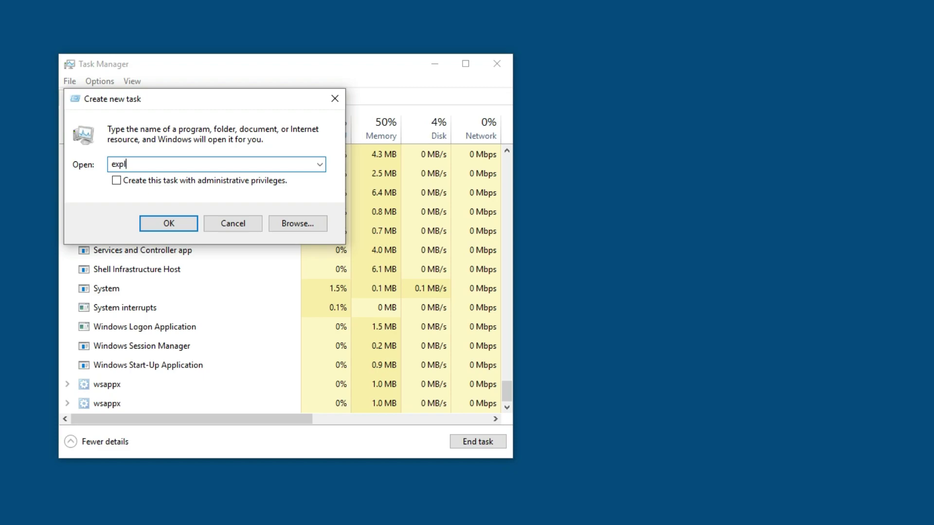
type("orer.exe")
left_click(177, 219)
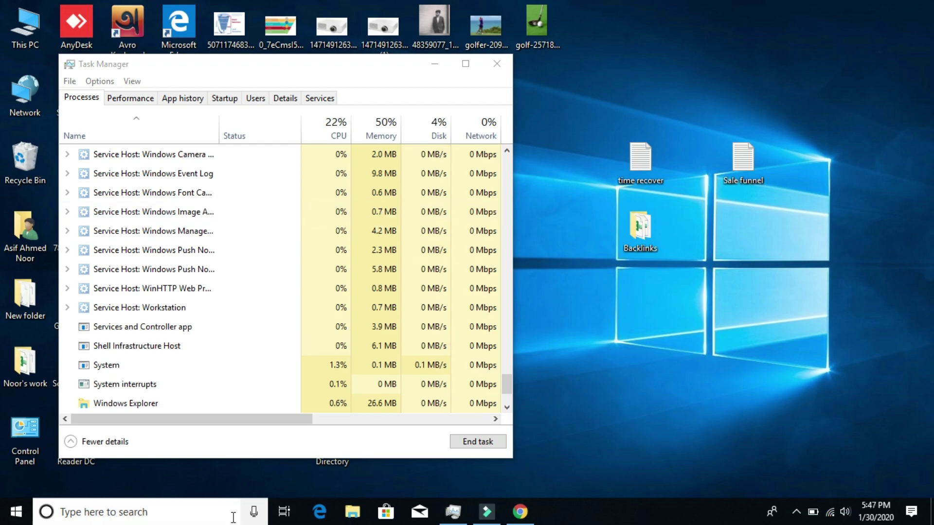
Search for 'coman' and launch Command Prompt as administrator
left_click(218, 514)
type("co")
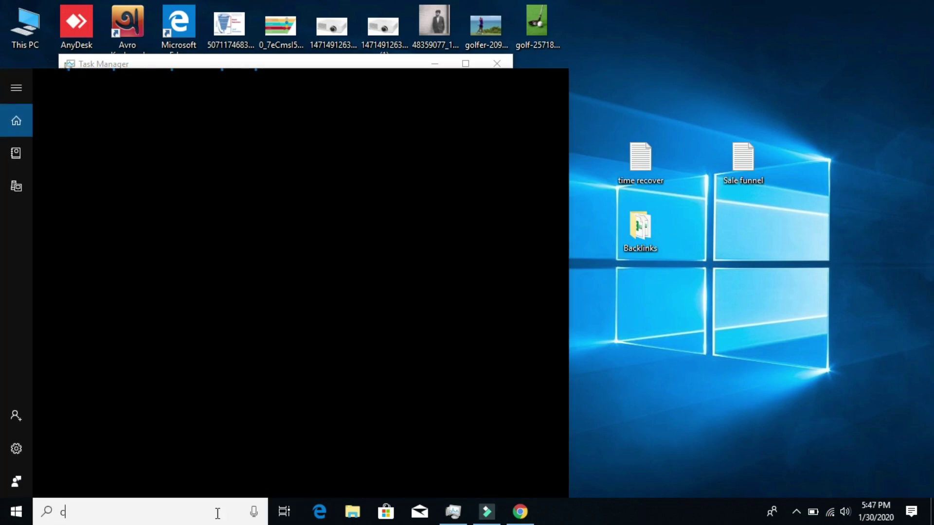
type("man")
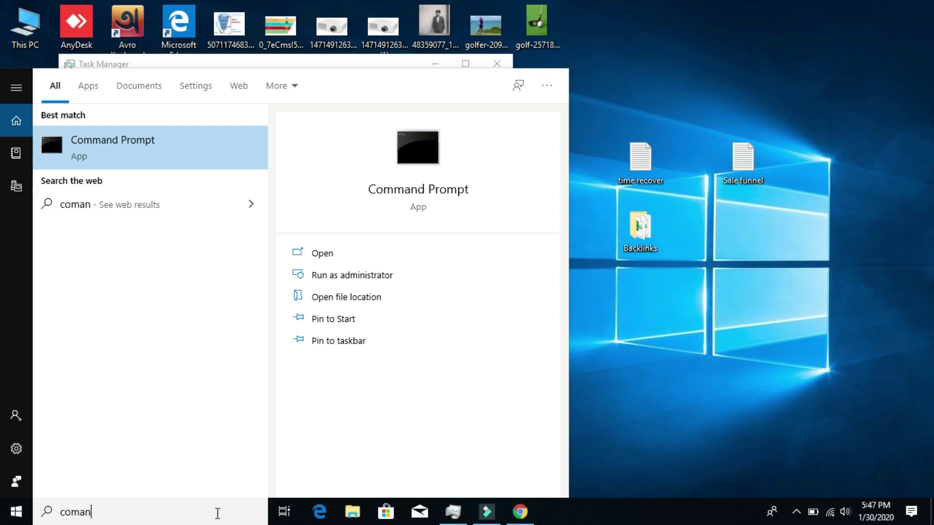
left_click(334, 275)
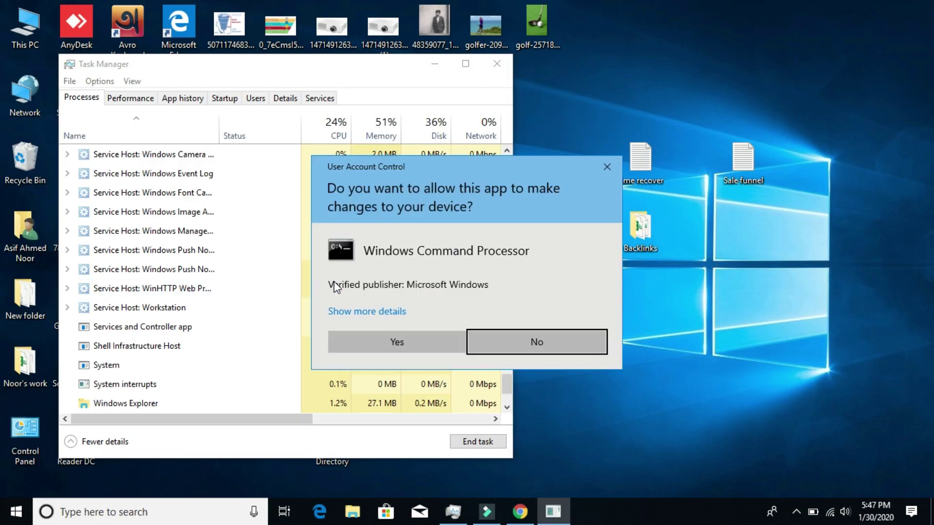
Allow the admin prompt and run slmgr -rearm, correcting a typo along the way
left_click(375, 336)
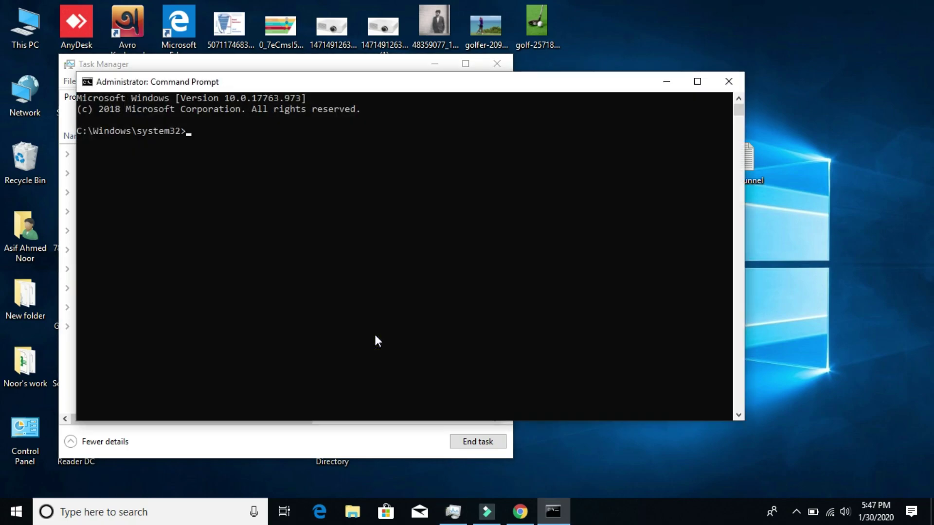
type("slmgr -rearm")
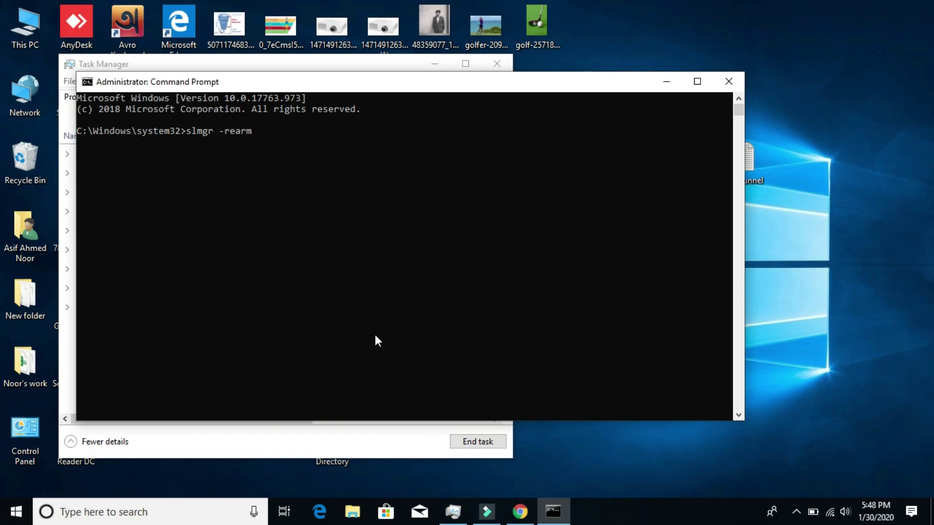
key("Return")
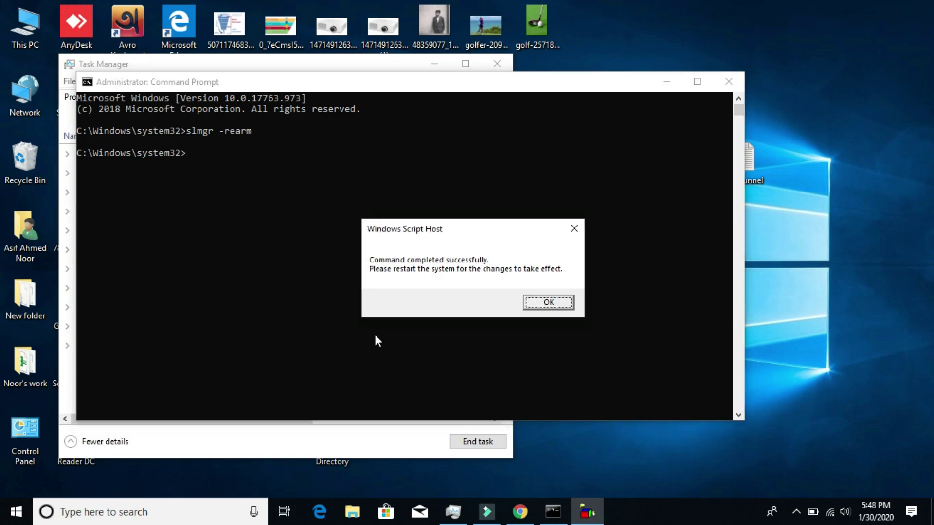
Close the Windows Script Host success message and return to the Command Prompt
left_click(549, 302)
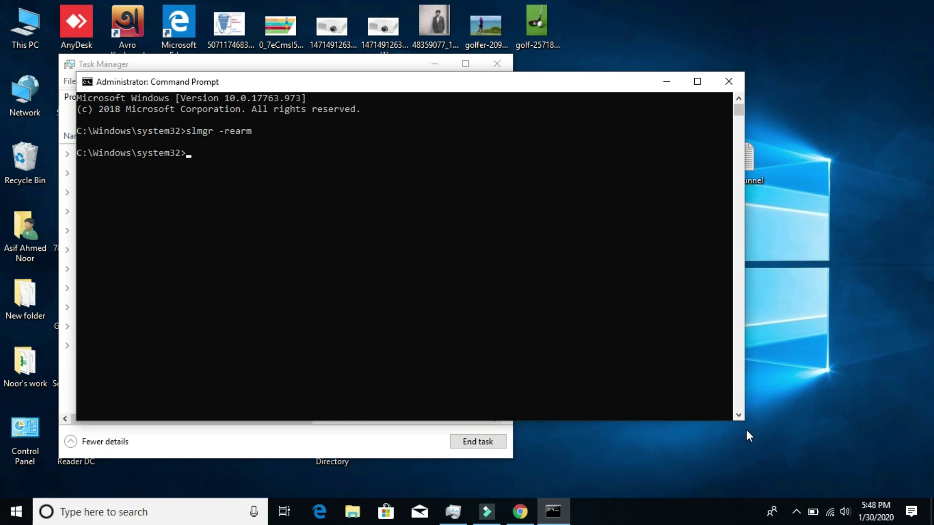
left_click(794, 512)
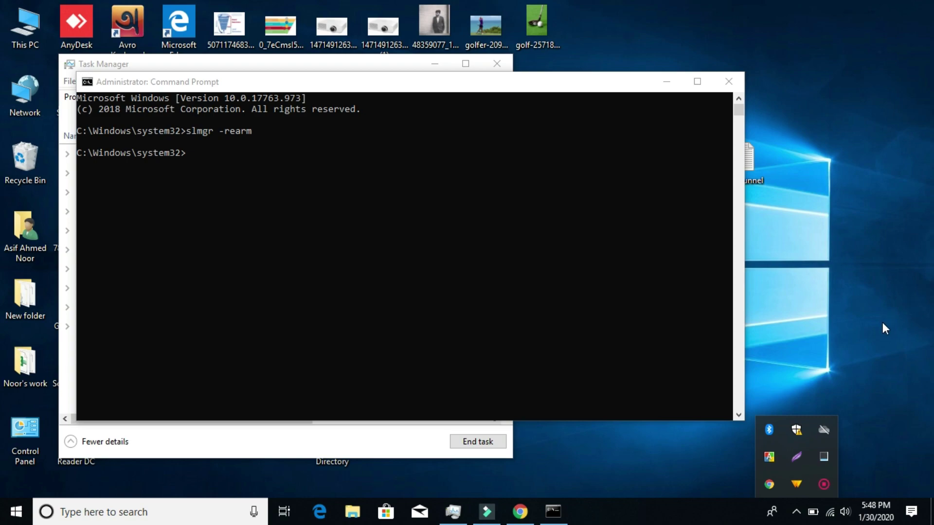
left_click(602, 317)
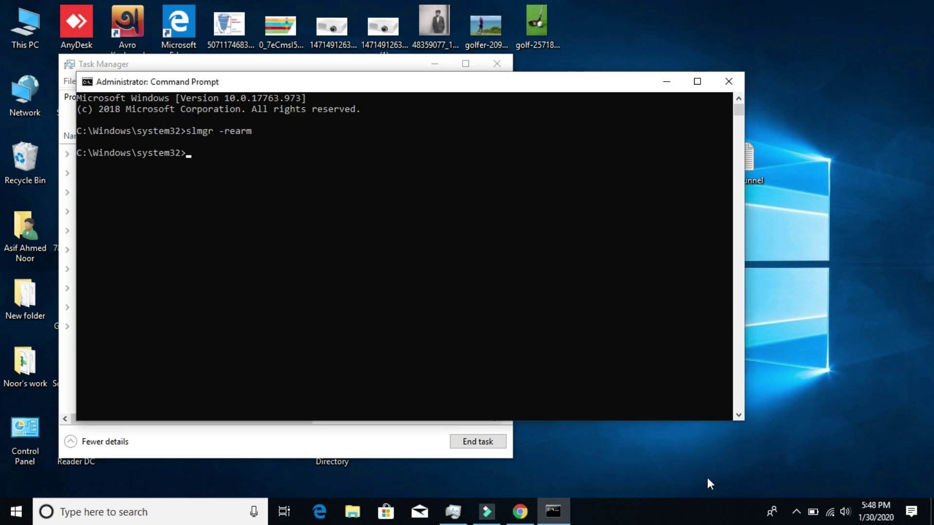
Open the screen recorder's controls from the hidden tray icons
left_click(792, 519)
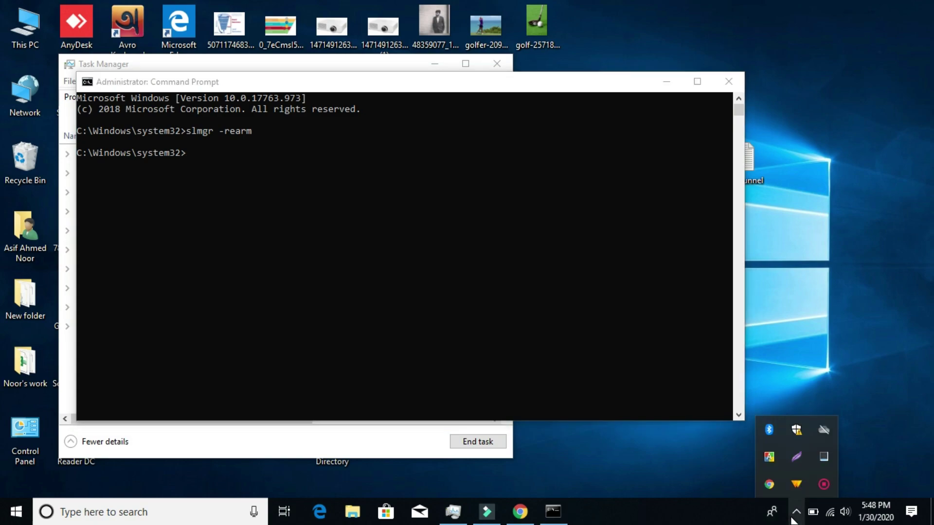
right_click(813, 493)
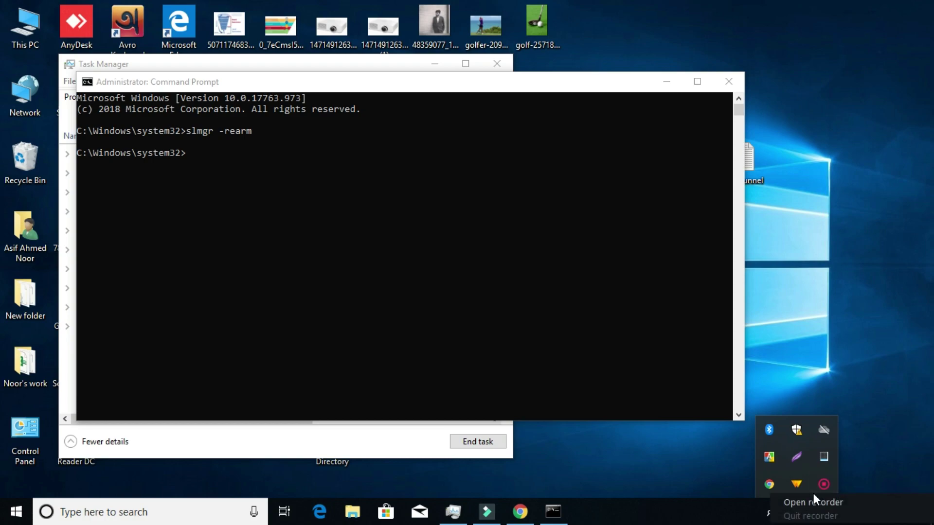
left_click(819, 487)
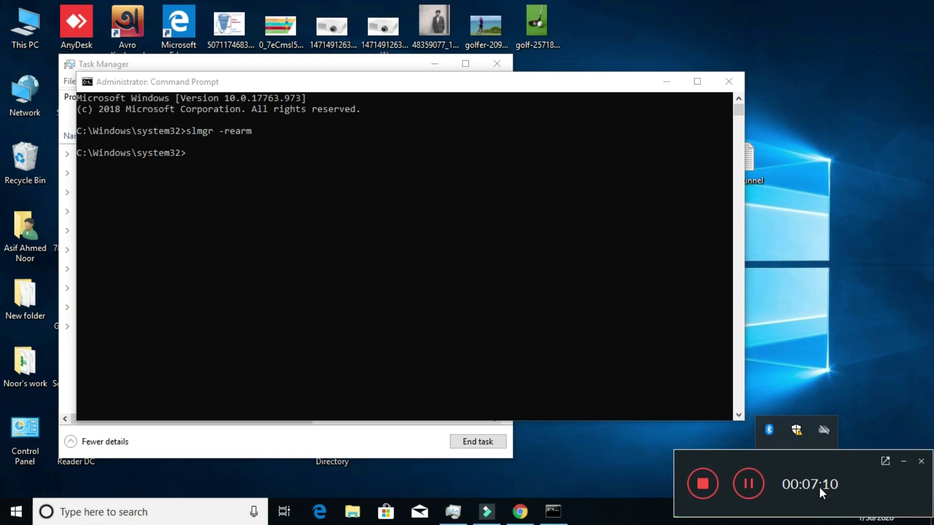